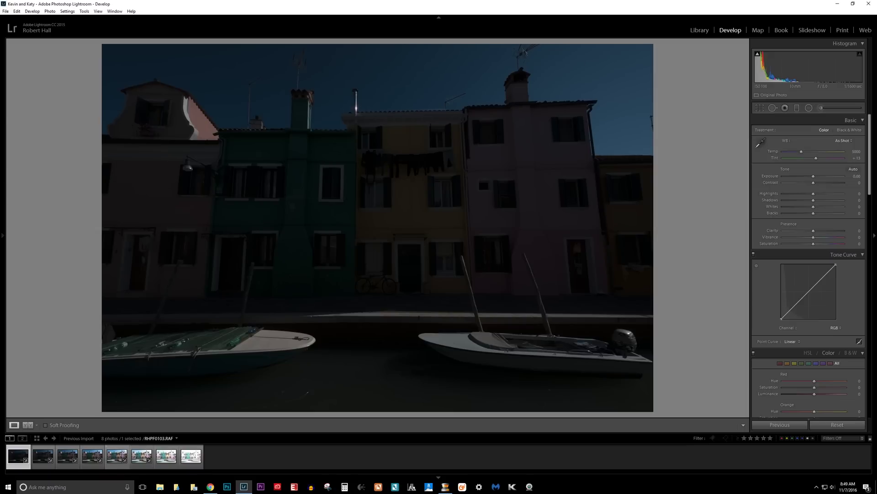
- Compare the brightness of the fifth and sixth bracketed photos by viewing them alternately
click(117, 456)
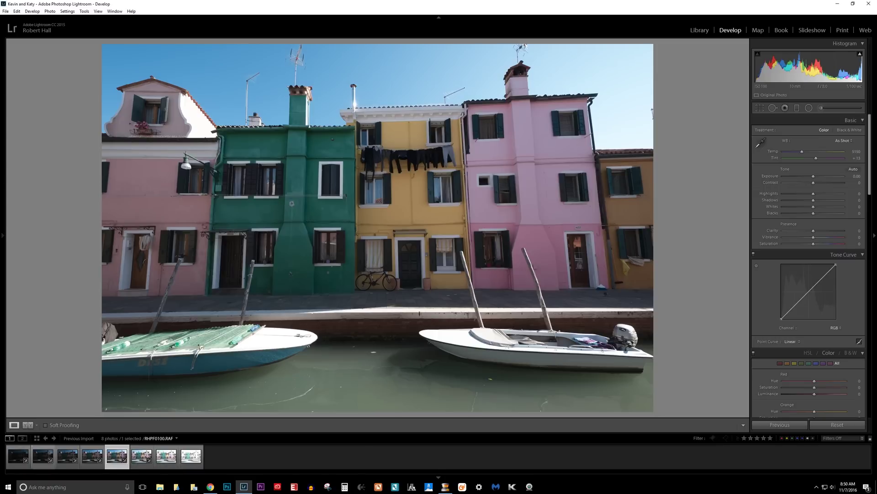
click(144, 454)
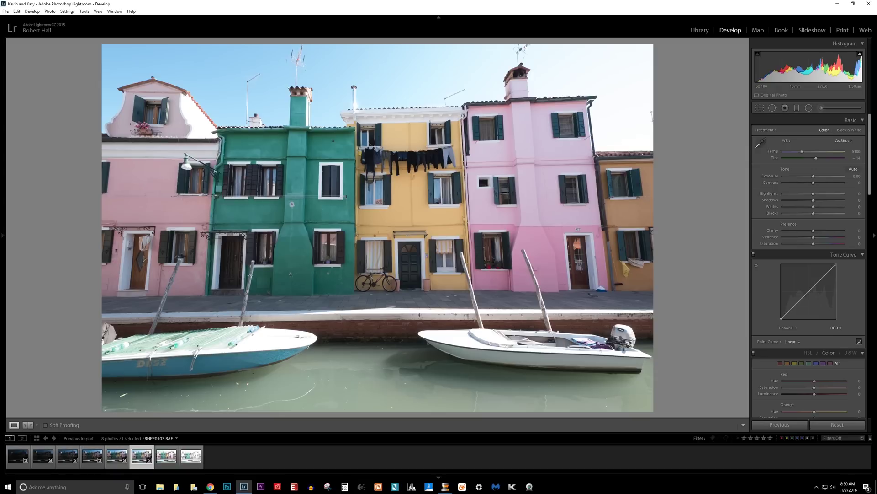
click(117, 455)
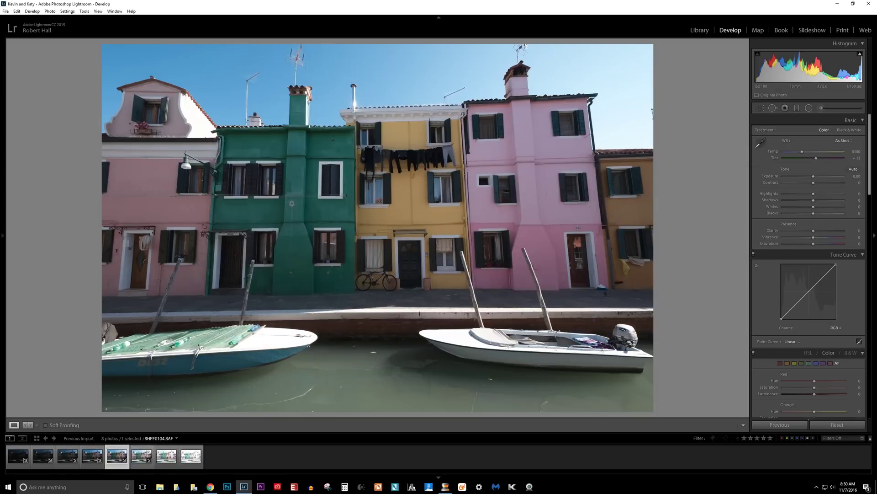
click(145, 453)
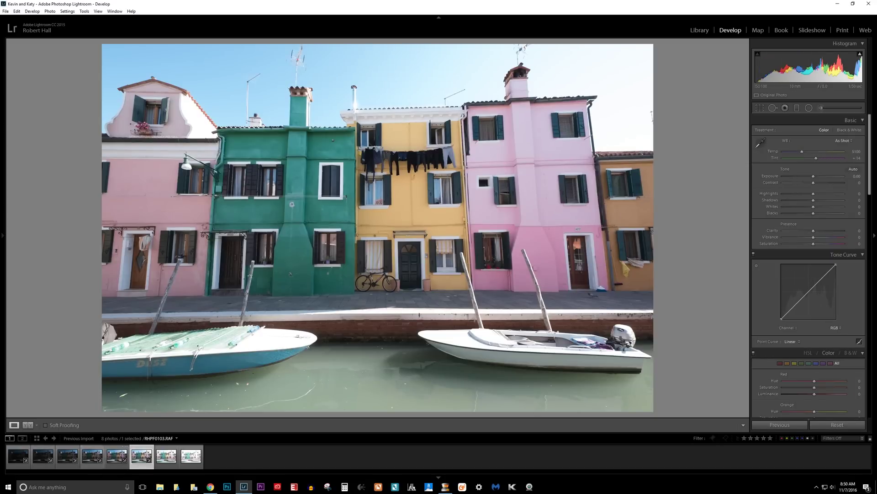
- Raise the exposure of the first, darkest bracketed photo to +5.00
click(18, 455)
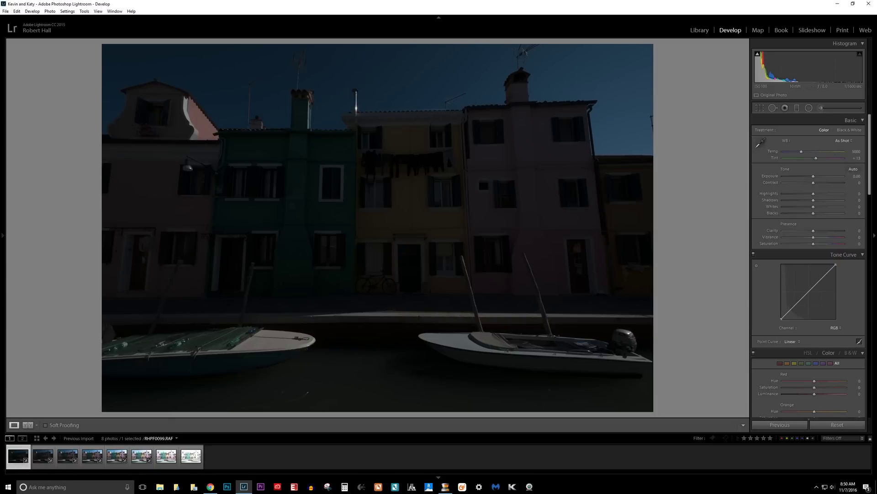
drag(814, 176, 844, 176)
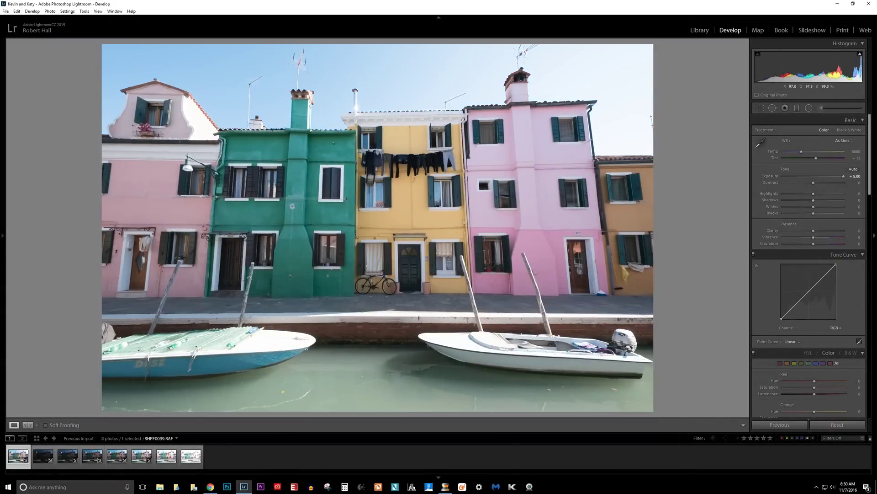
- Compare the brightened first photo with the sixth photo side by side at 1:1, examining the green and yellow facades
click(700, 30)
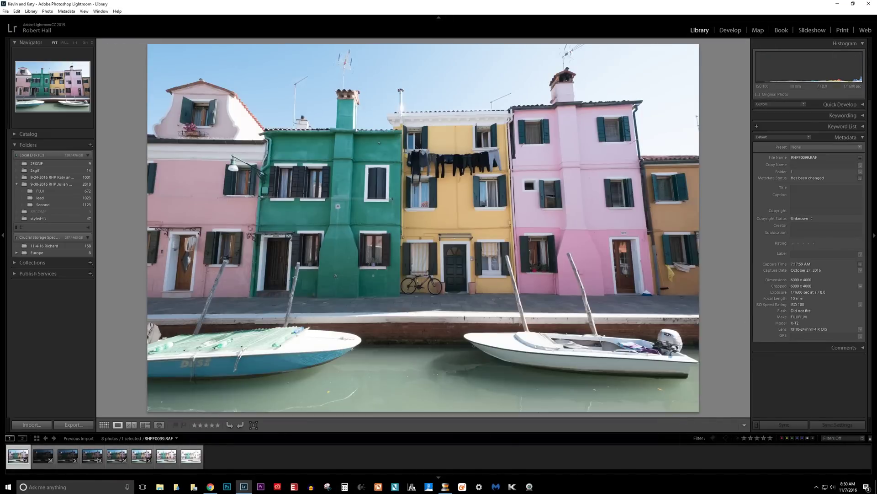
ctrl+click(142, 456)
key(c)
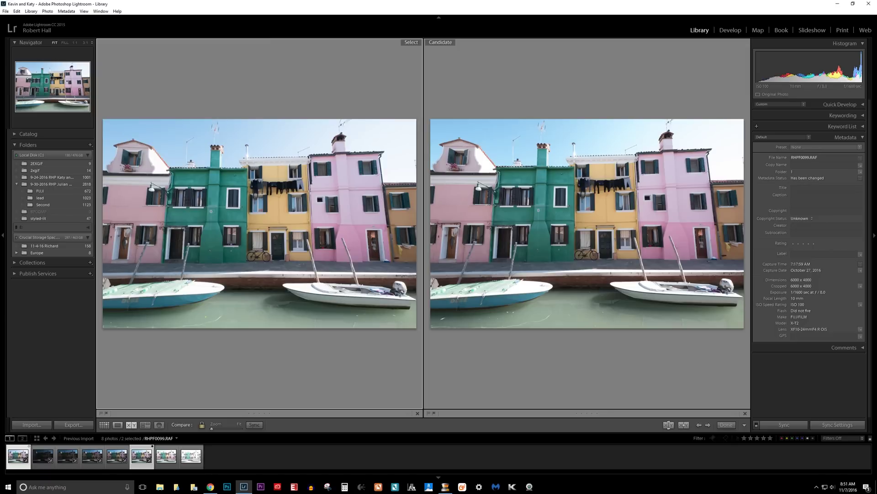
key(z)
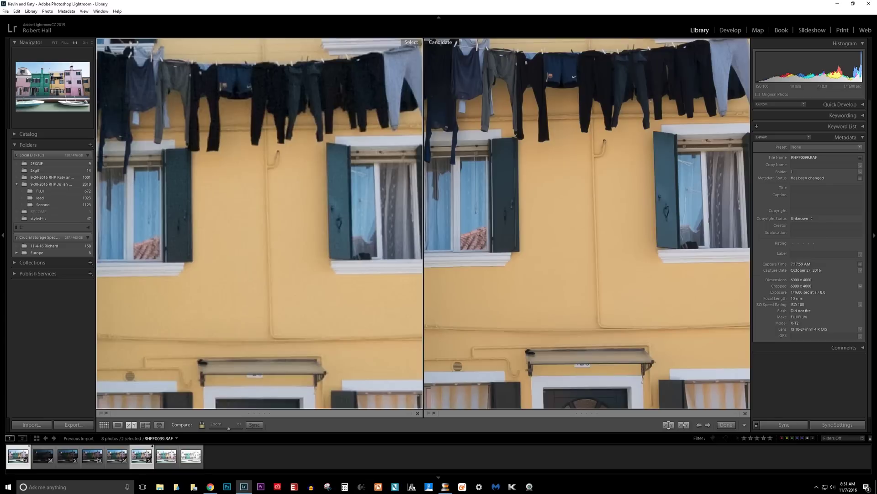
drag(260, 224, 436, 245)
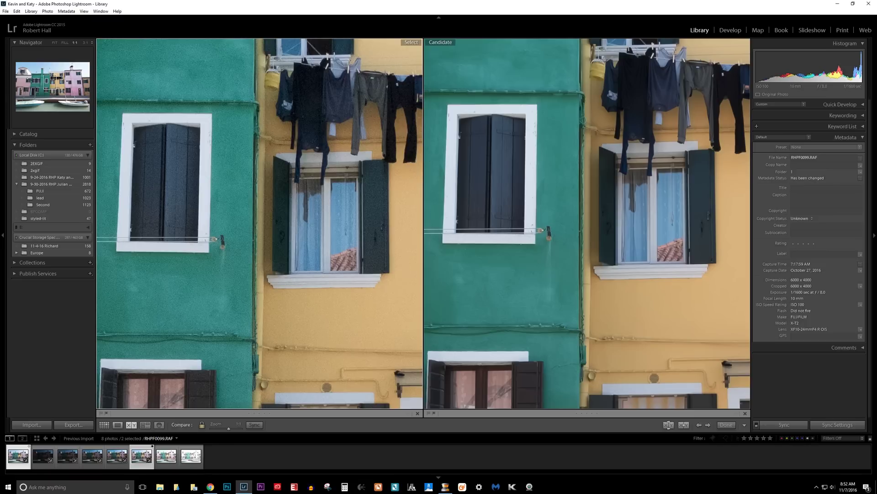
- Set the first photo's luminance noise reduction to 22
key(d)
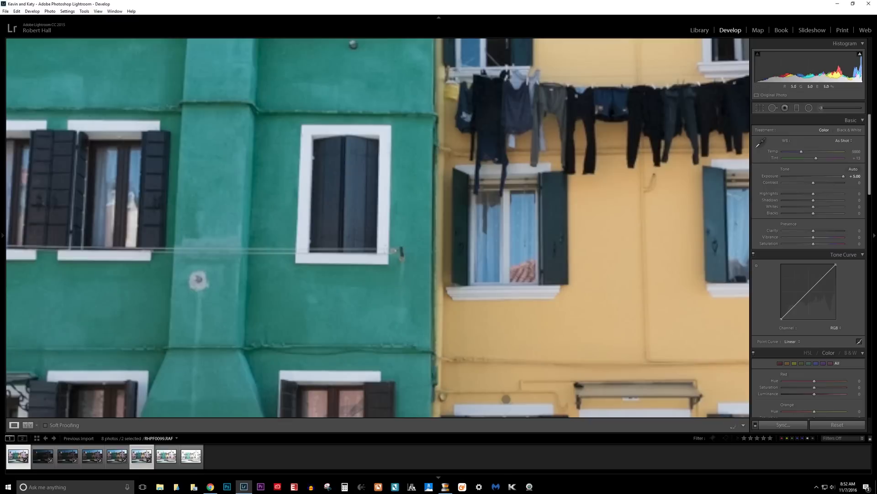
scroll(853, 342, down, 5)
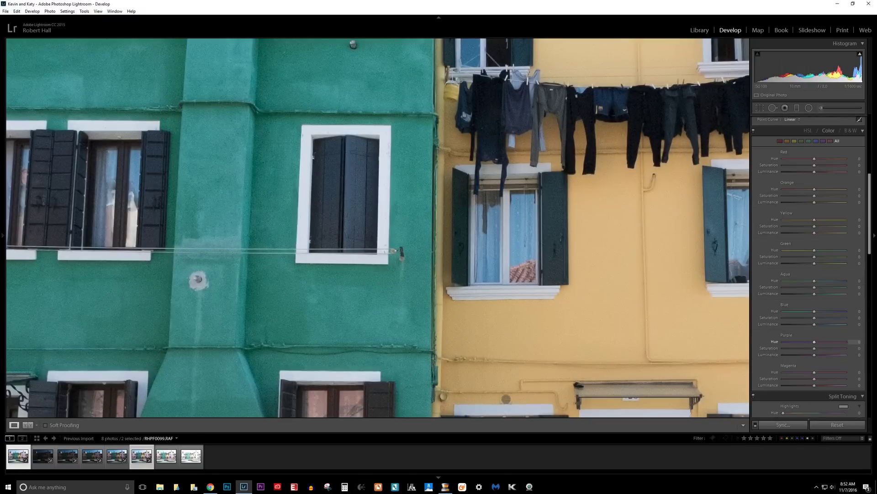
scroll(853, 341, down, 4)
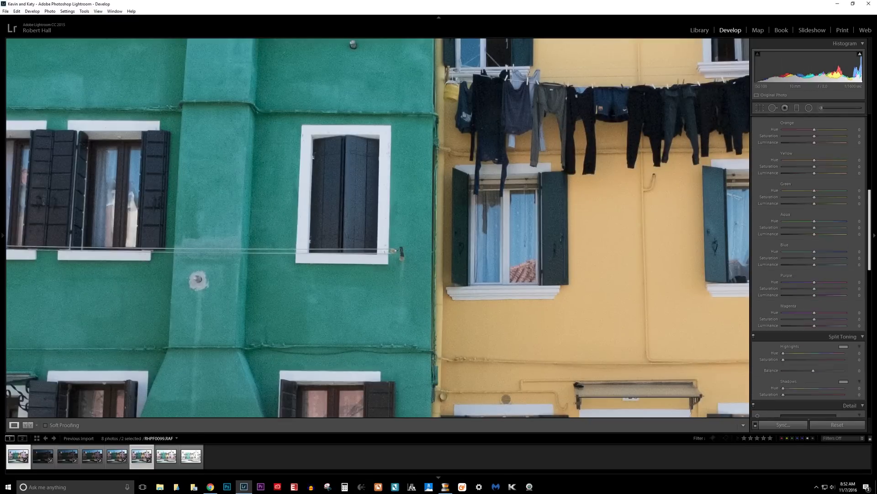
scroll(852, 299, down, 3)
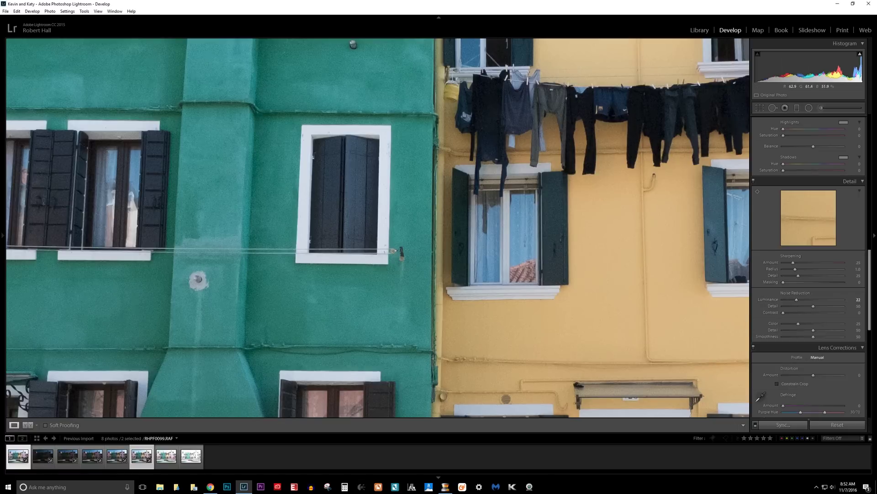
- Compare the noise-reduced first photo with the sixth photo side by side again, checking the wall and window detail
key(c)
key(e)
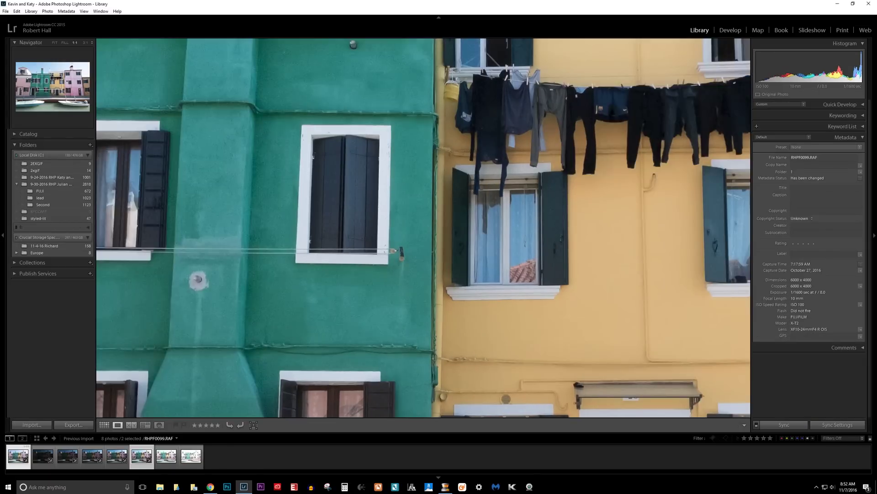
key(c)
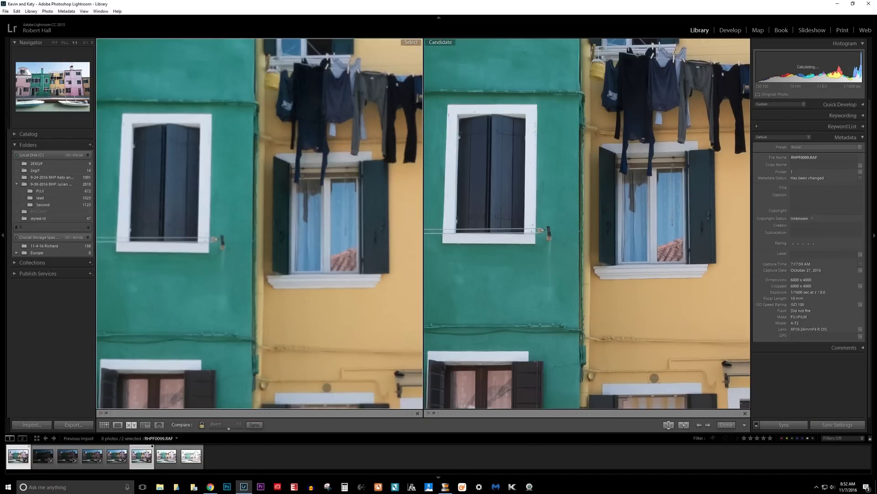
drag(260, 223, 283, 226)
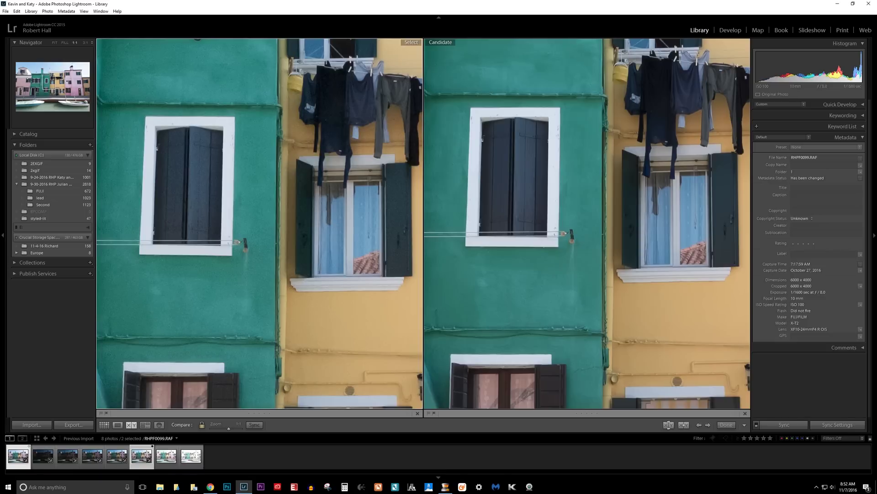
key(z)
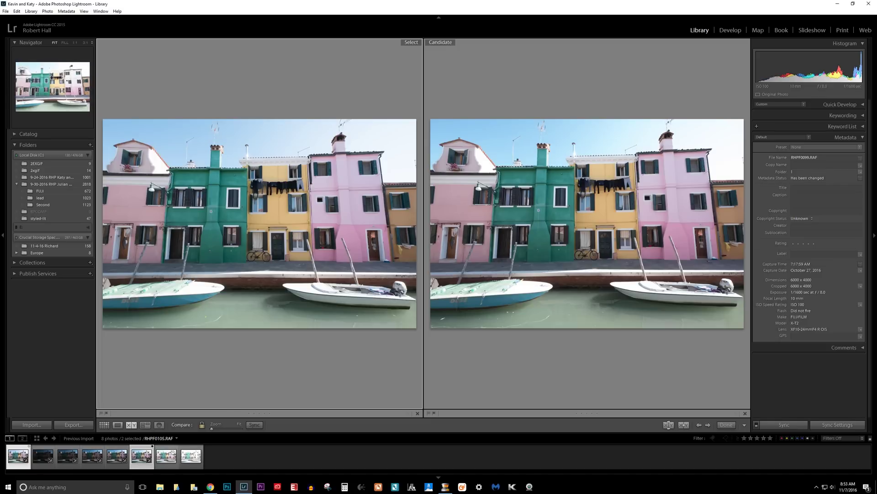
- Compare the highlights of the seventh photo with those of the sixth, side by side and individually
click(166, 455)
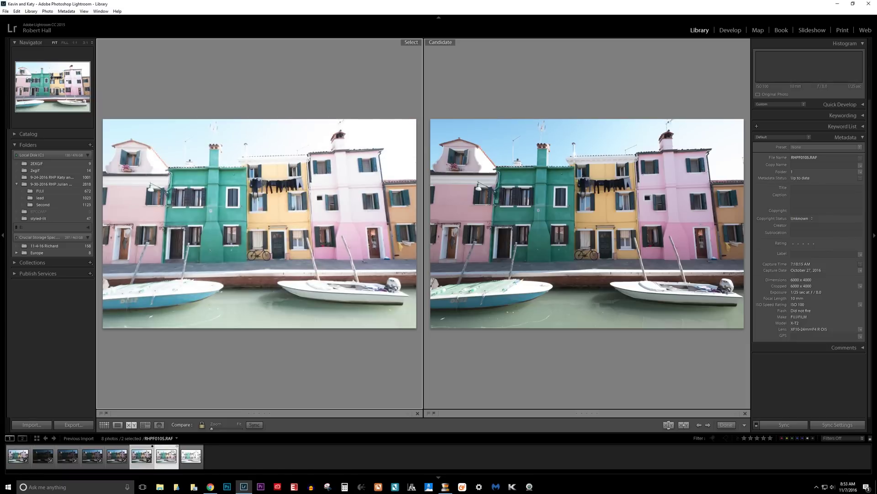
key(d)
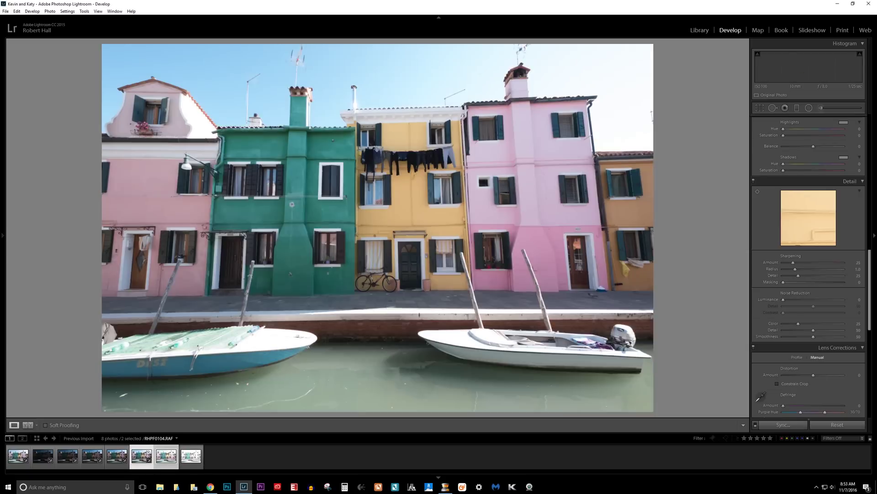
click(167, 456)
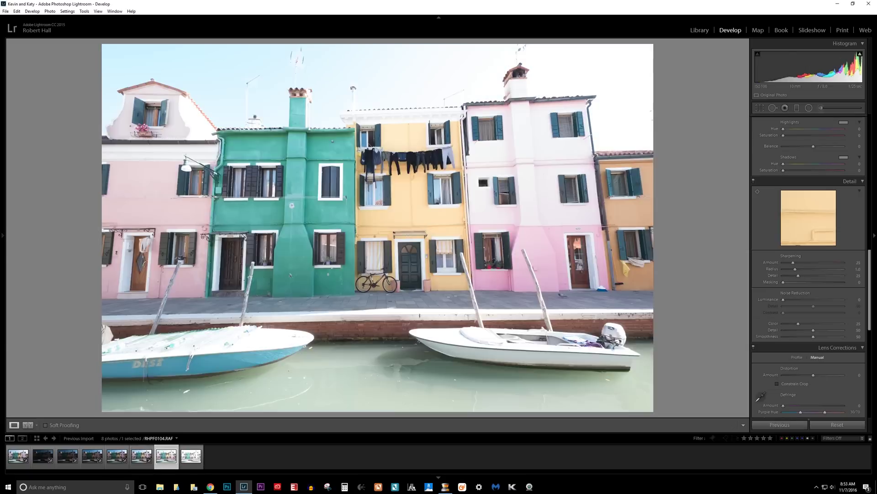
click(142, 456)
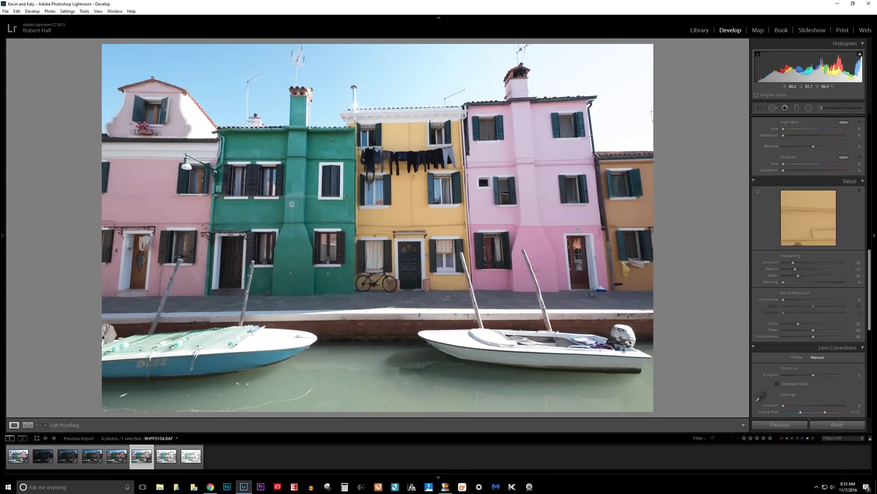
- Try lowering the sixth photo's exposure to -0.11 while checking the highlights on the white boat
click(461, 328)
drag(462, 328, 394, 214)
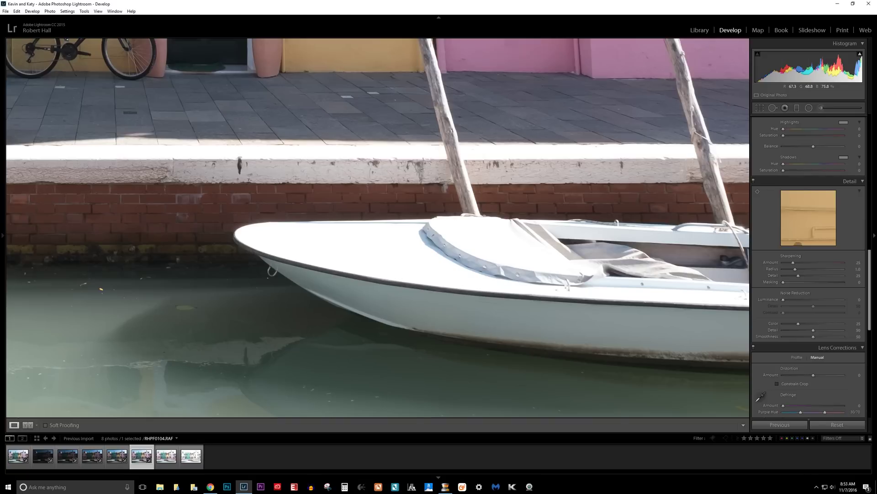
scroll(809, 175, up, 10)
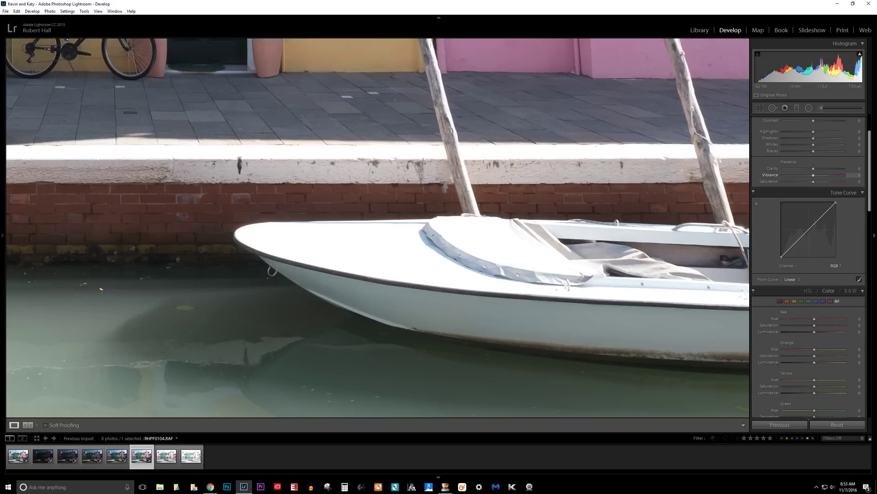
scroll(809, 176, up, 3)
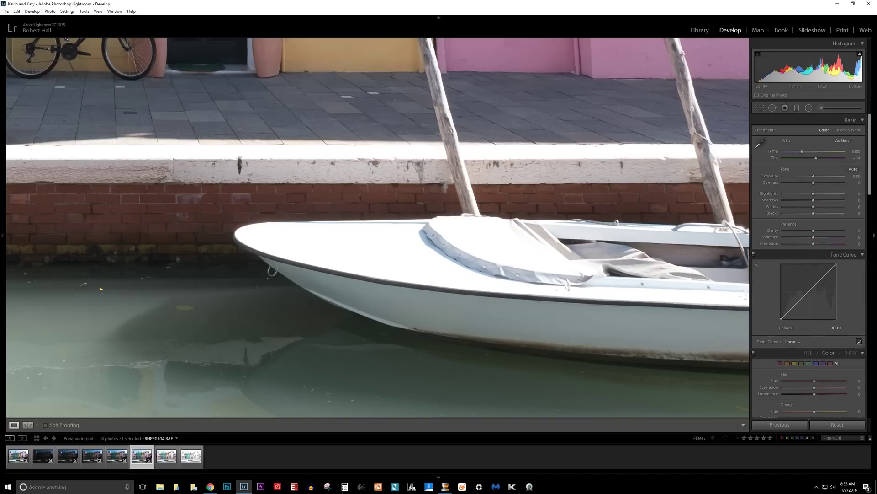
mouse_move(813, 176)
mouse_down()
mouse_move(803, 176)
mouse_move(810, 176)
mouse_up()
key(z)
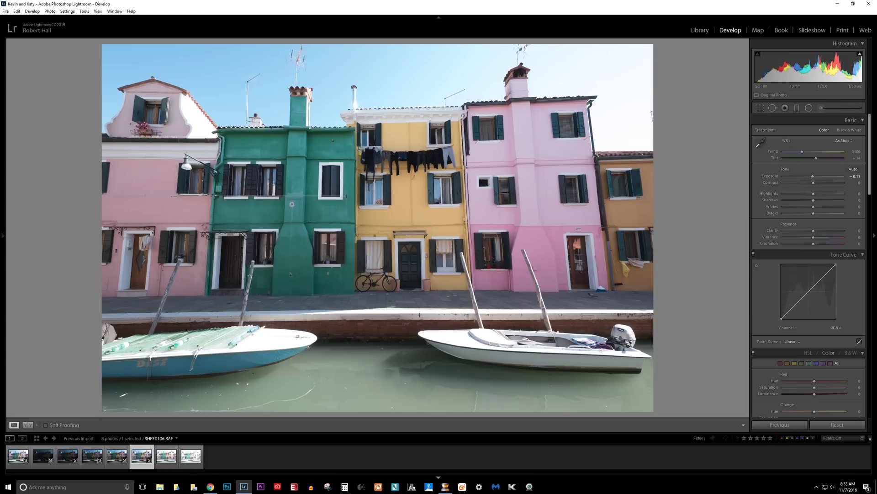
- Try an exposure of -0.87 on the fifth photo to check the sunlit white wall, and reset it to 0
key(Left)
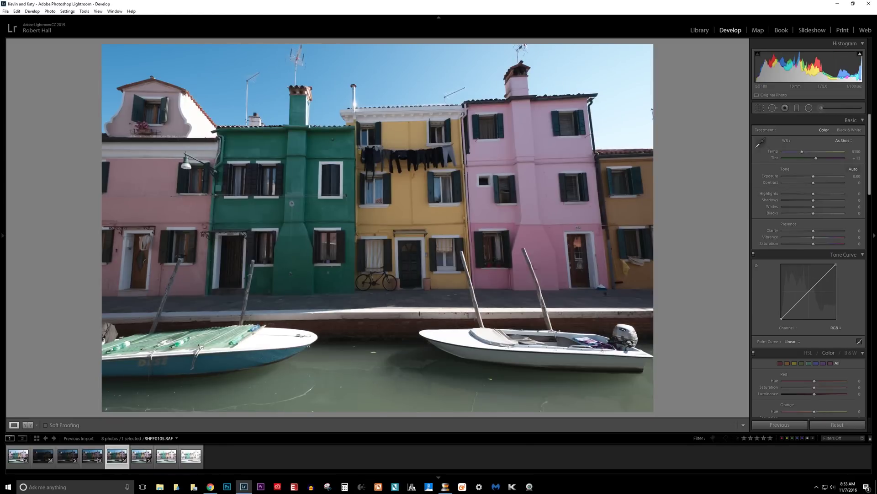
click(197, 113)
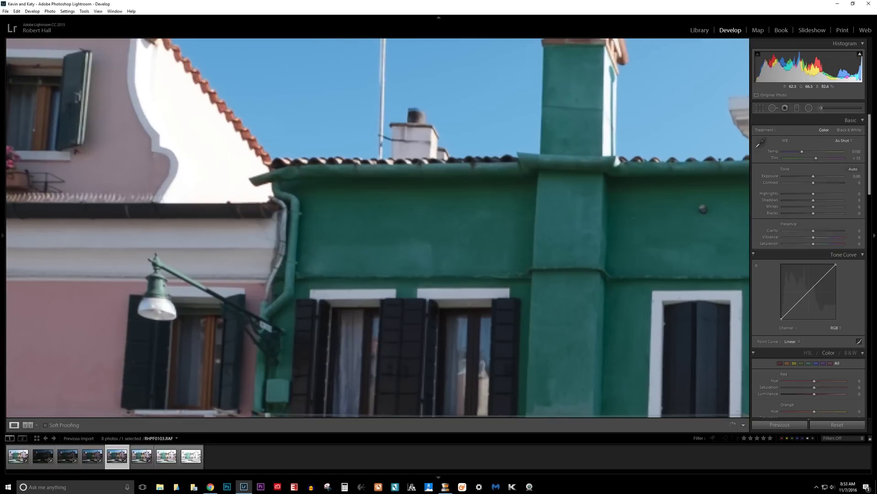
drag(814, 176, 808, 176)
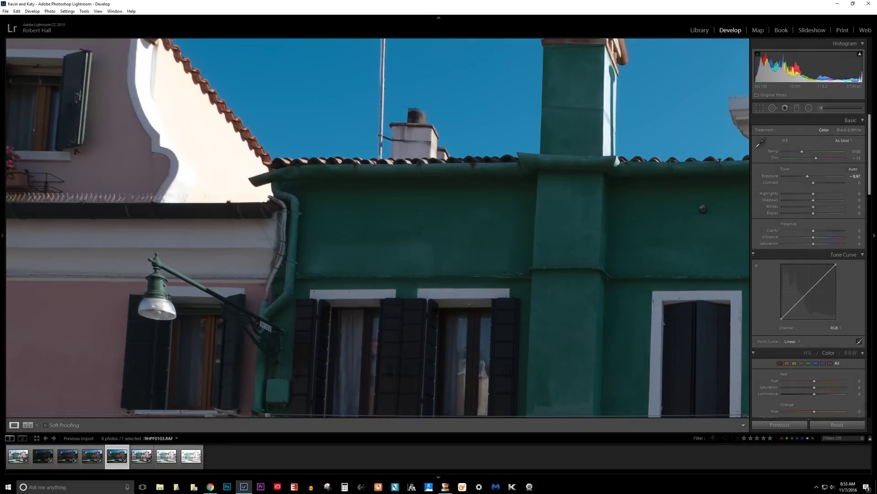
double_click(807, 175)
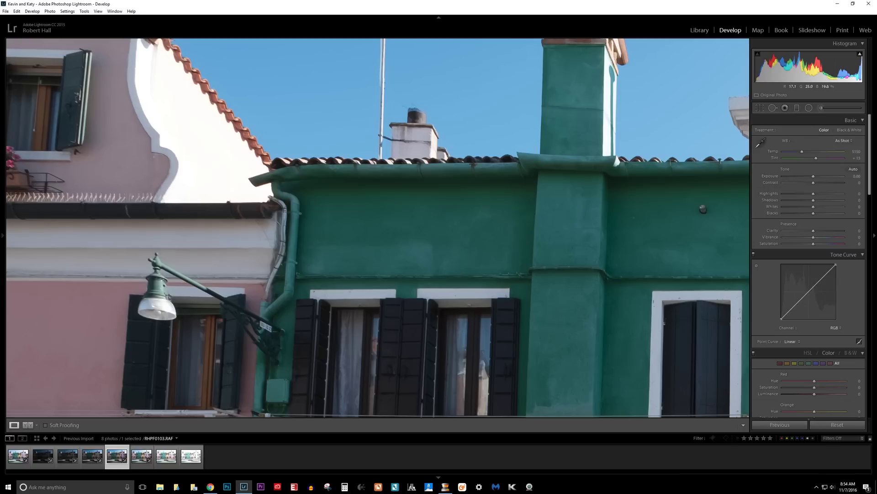
- Try an exposure of -0.68 on the fifth photo, inspect the sunlit wall and the boat's highlights, and return exposure to 0
drag(814, 176, 809, 176)
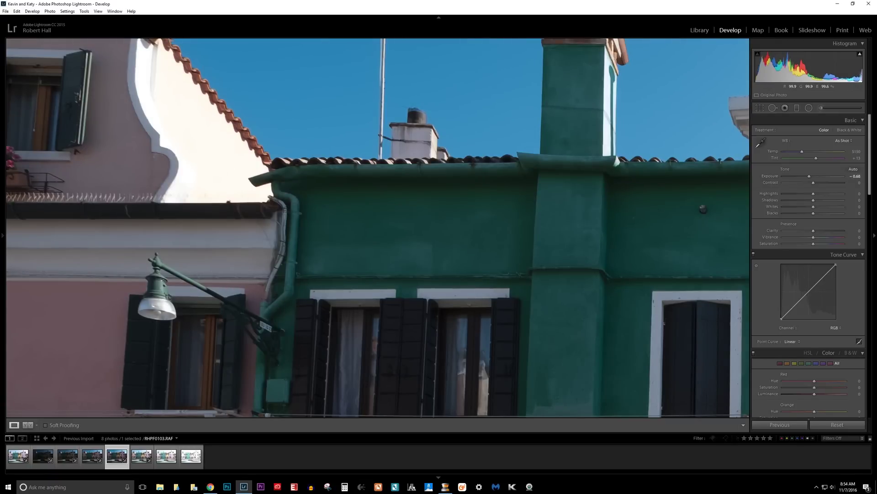
drag(182, 182, 319, 268)
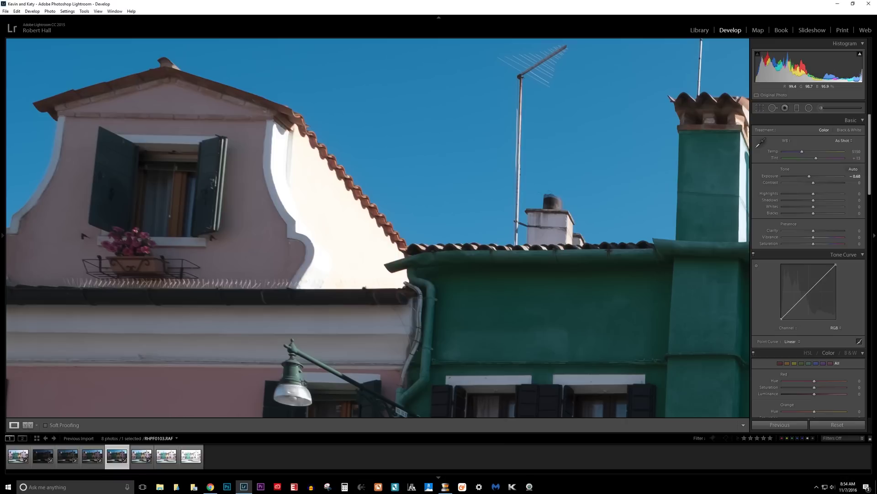
click(213, 183)
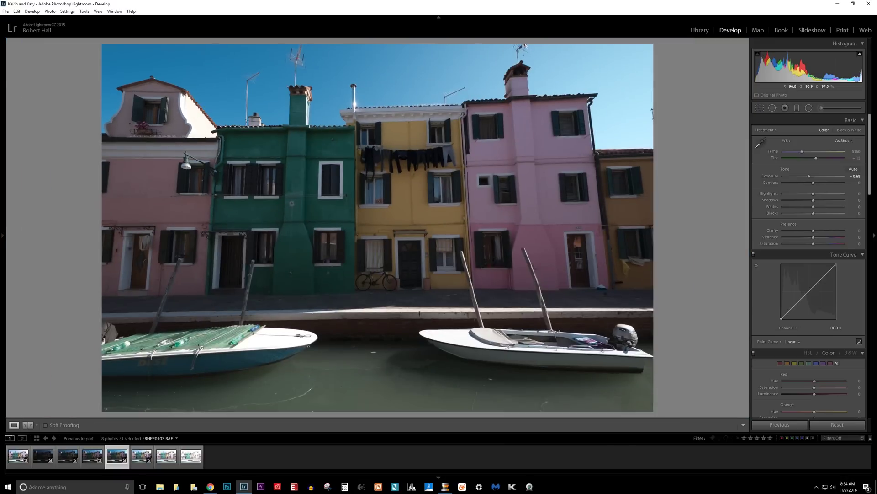
key(z)
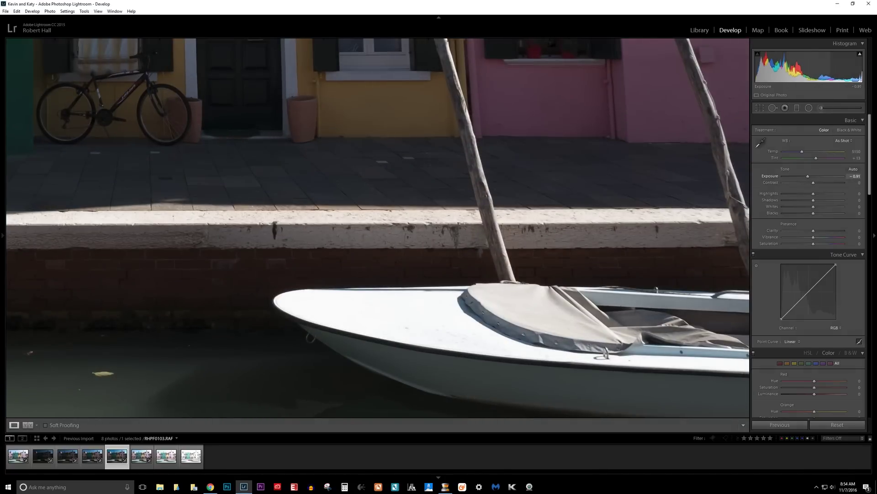
drag(810, 176, 814, 176)
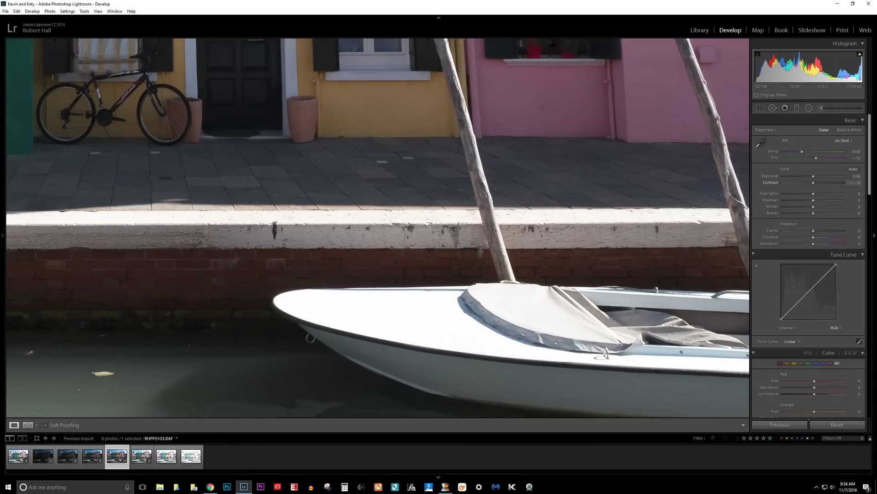
- Set the fifth photo's exposure to -0.34 and return the sixth photo's exposure to 0
key(z)
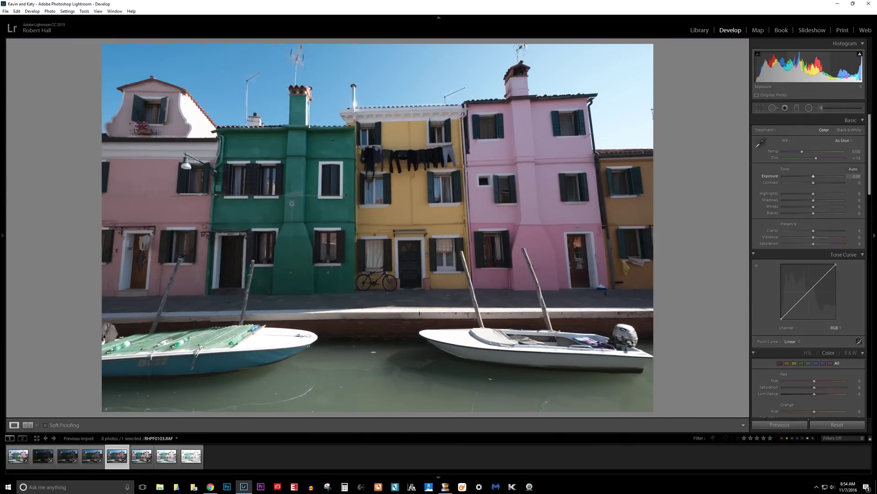
mouse_move(813, 176)
mouse_down()
mouse_move(804, 176)
mouse_move(811, 176)
mouse_up()
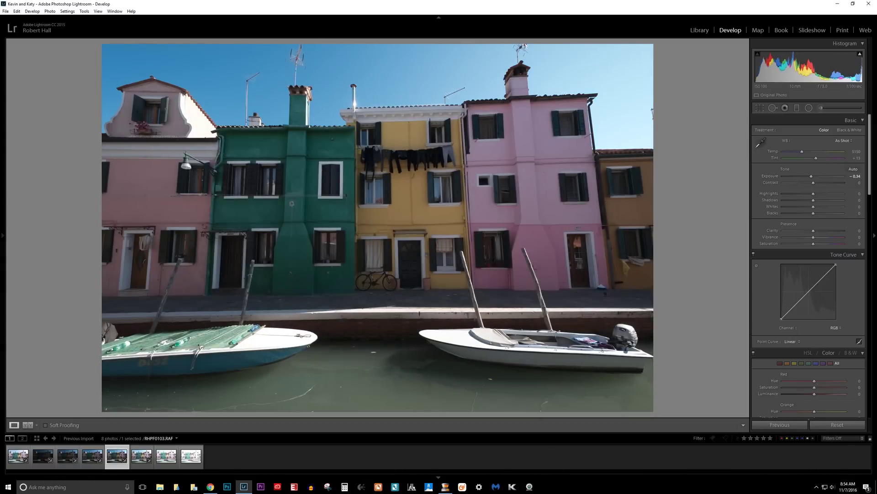
key(Right)
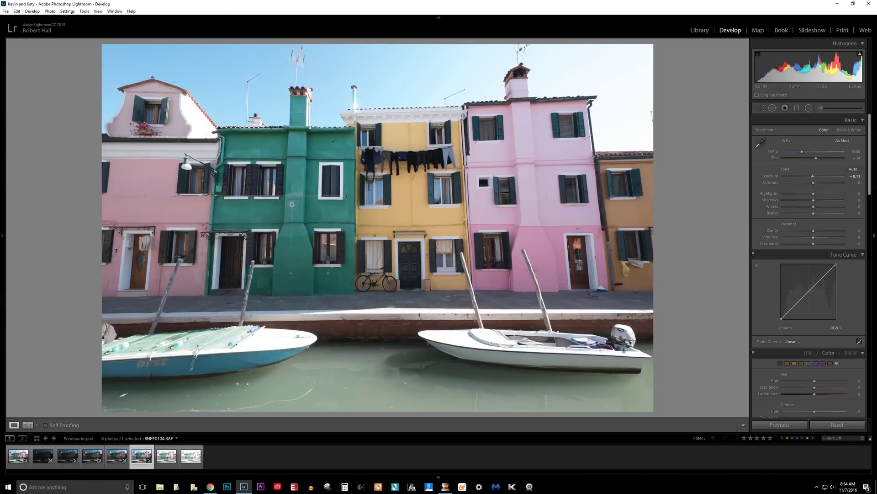
mouse_move(812, 176)
mouse_down()
mouse_move(801, 176)
mouse_move(813, 176)
mouse_up()
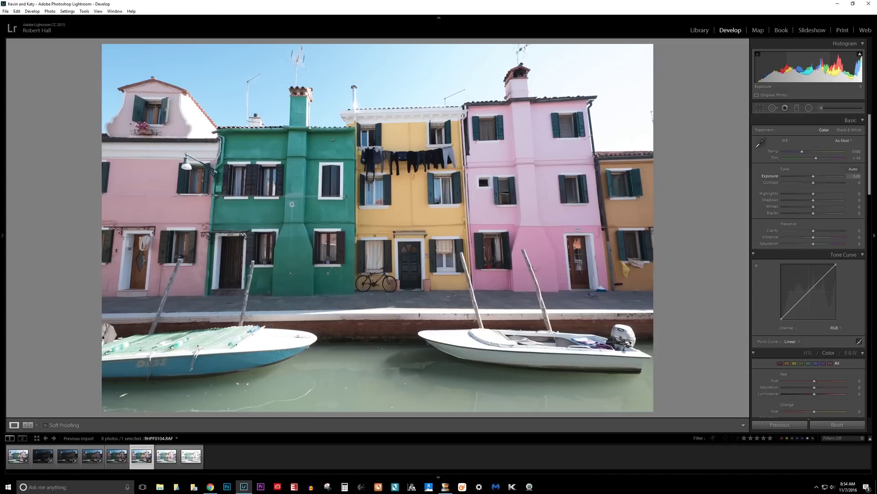